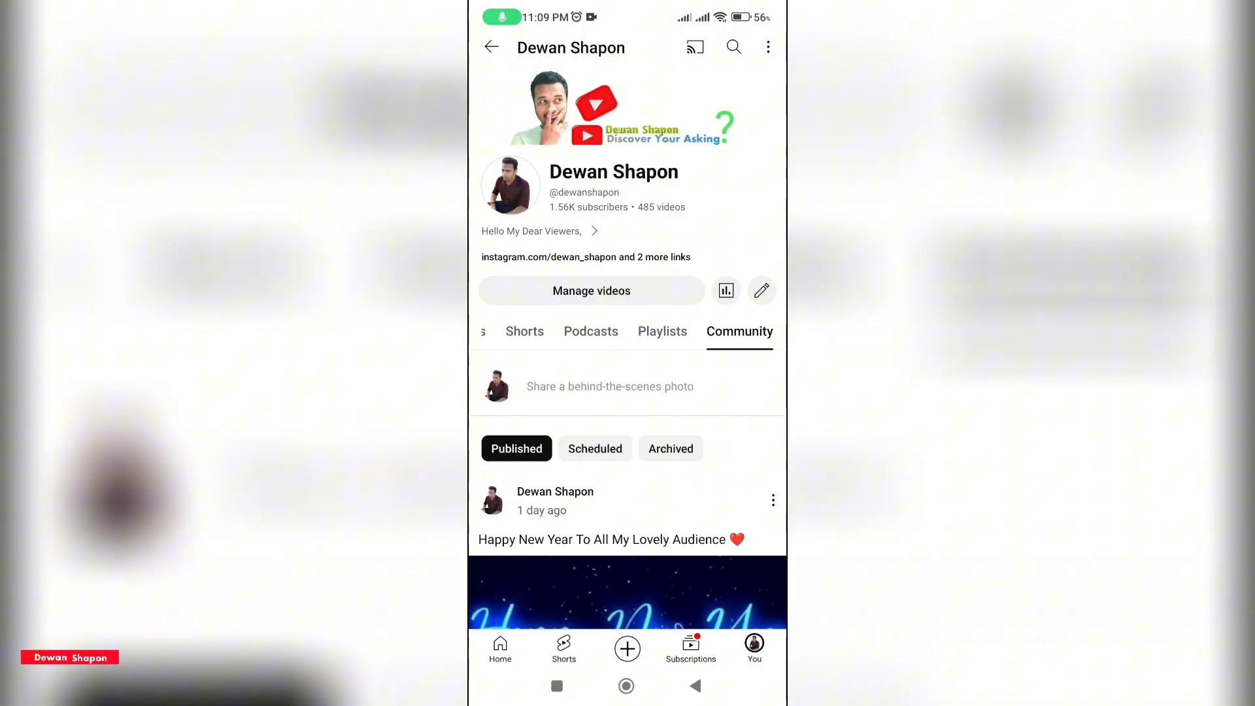
# - Start a new community post and enable XRecorder's on-screen brush with the Arrow tool
pyautogui.click(609, 386)
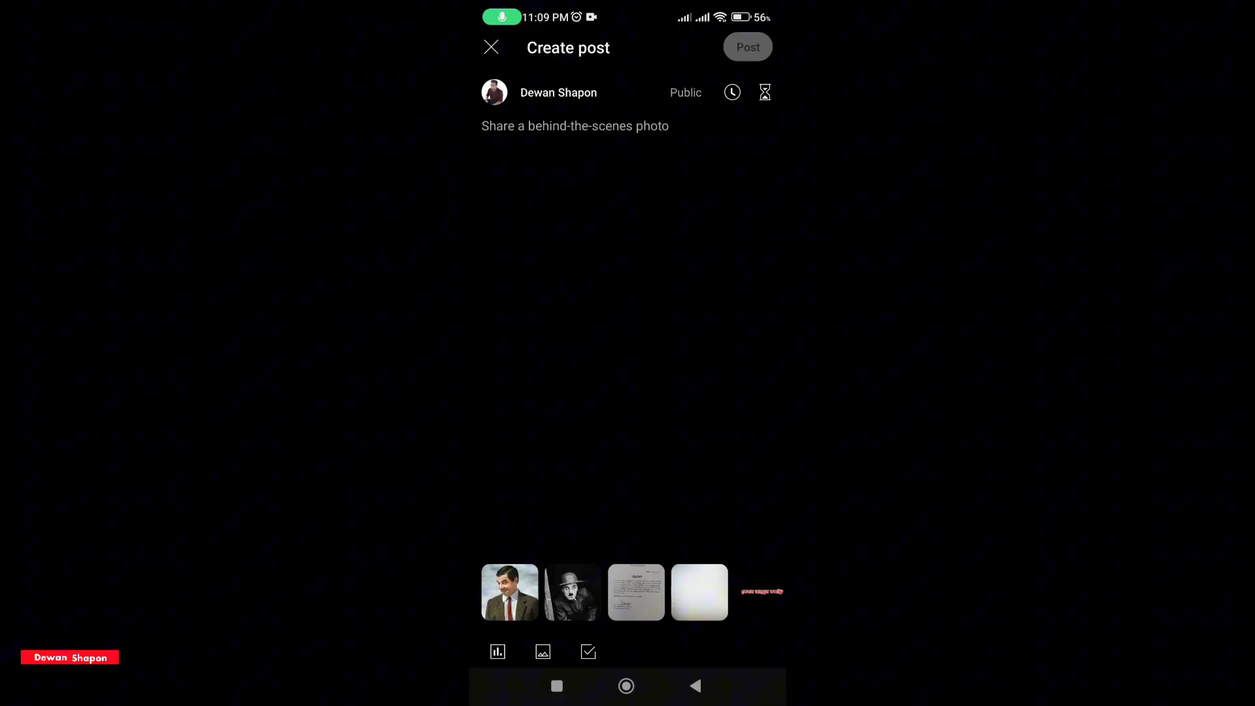
pyautogui.moveTo(628, 10); pyautogui.dragTo(628, 412)
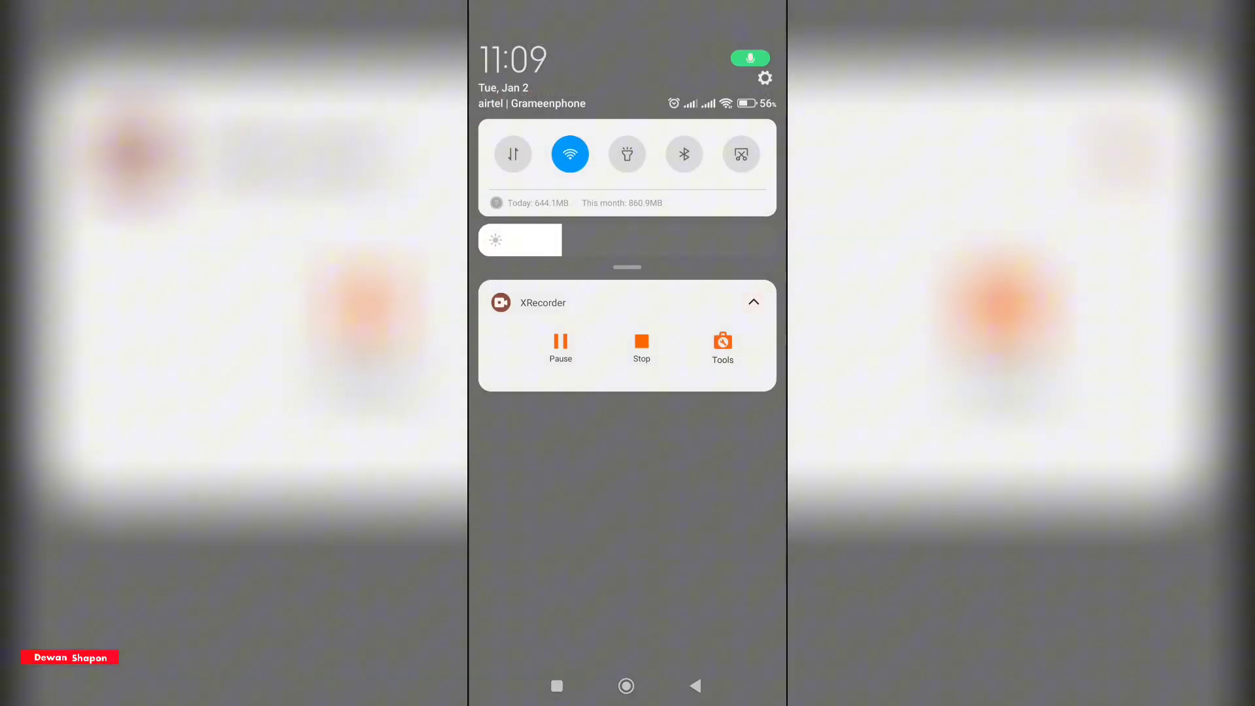
pyautogui.click(722, 347)
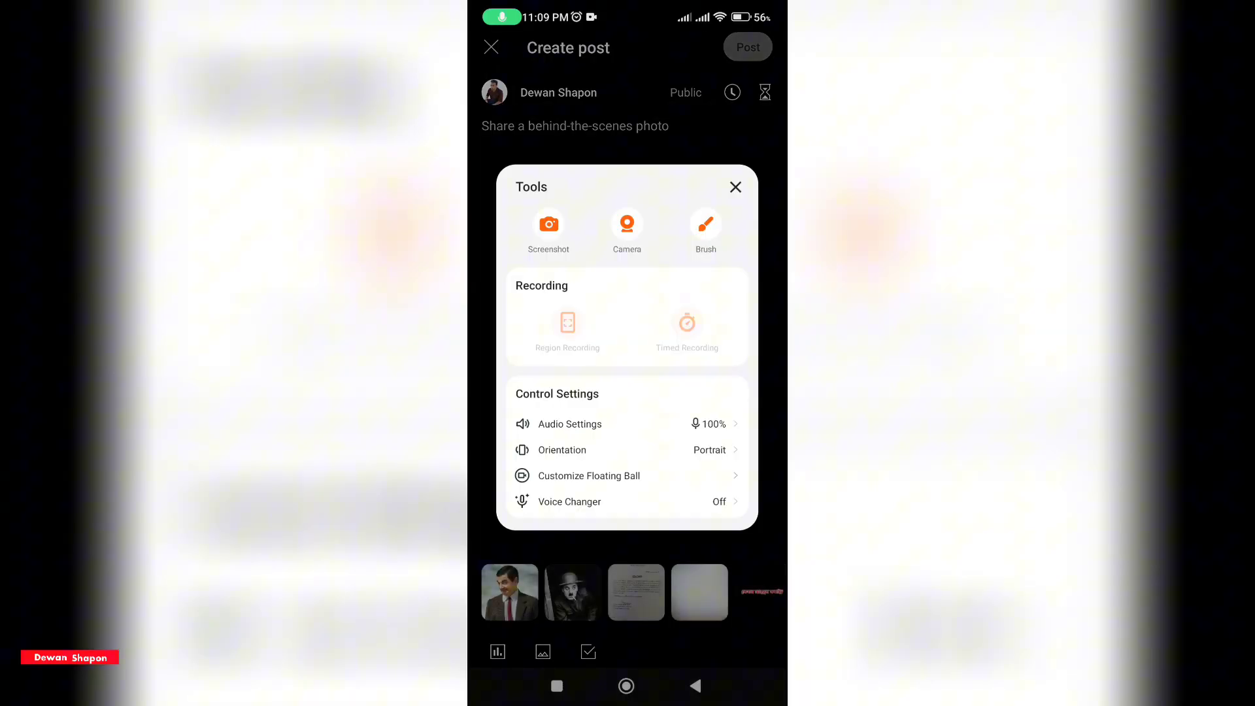
pyautogui.click(705, 230)
pyautogui.click(765, 619)
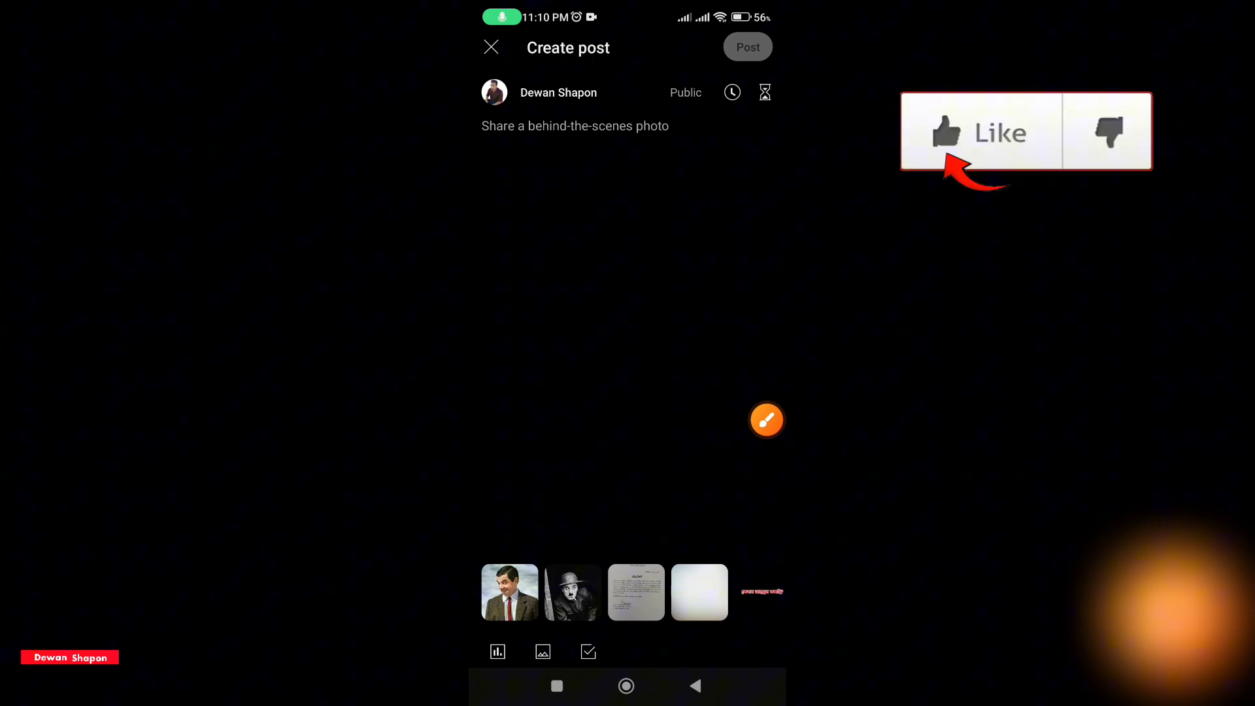
# - Draw an annotation arrow at the first photo, then add an image poll to the post
pyautogui.click(766, 420)
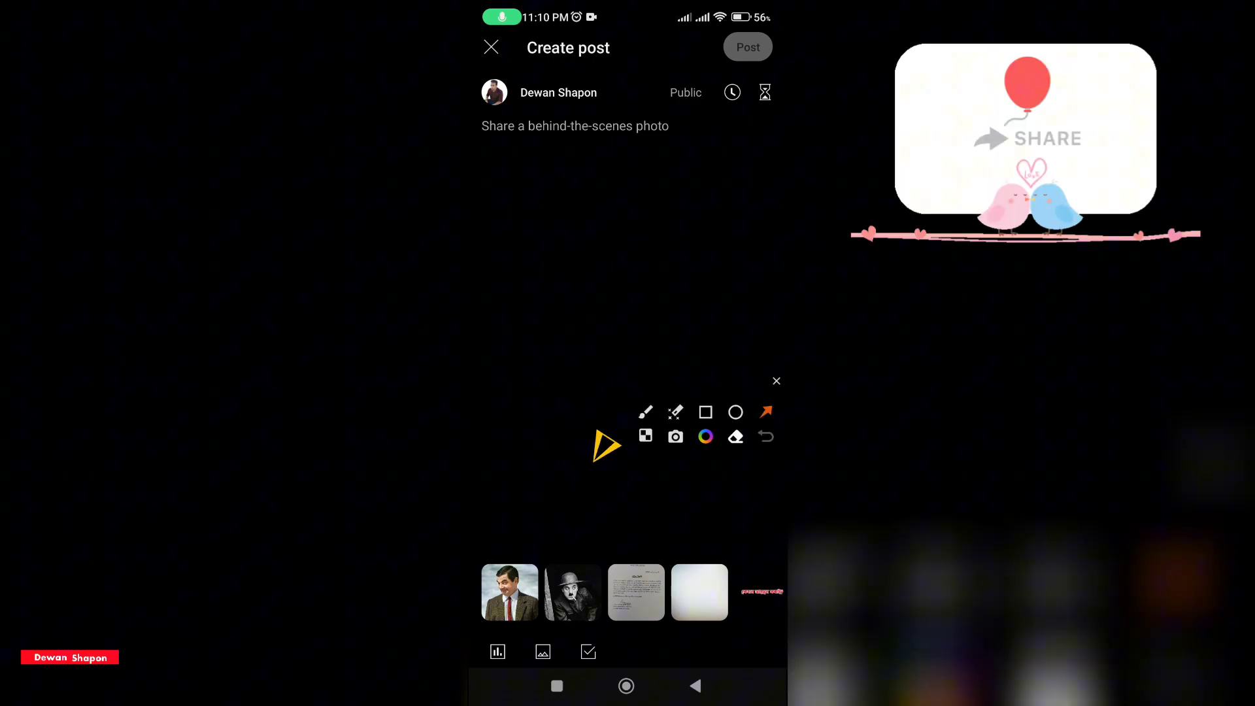
pyautogui.moveTo(593, 462); pyautogui.dragTo(514, 630)
pyautogui.click(777, 381)
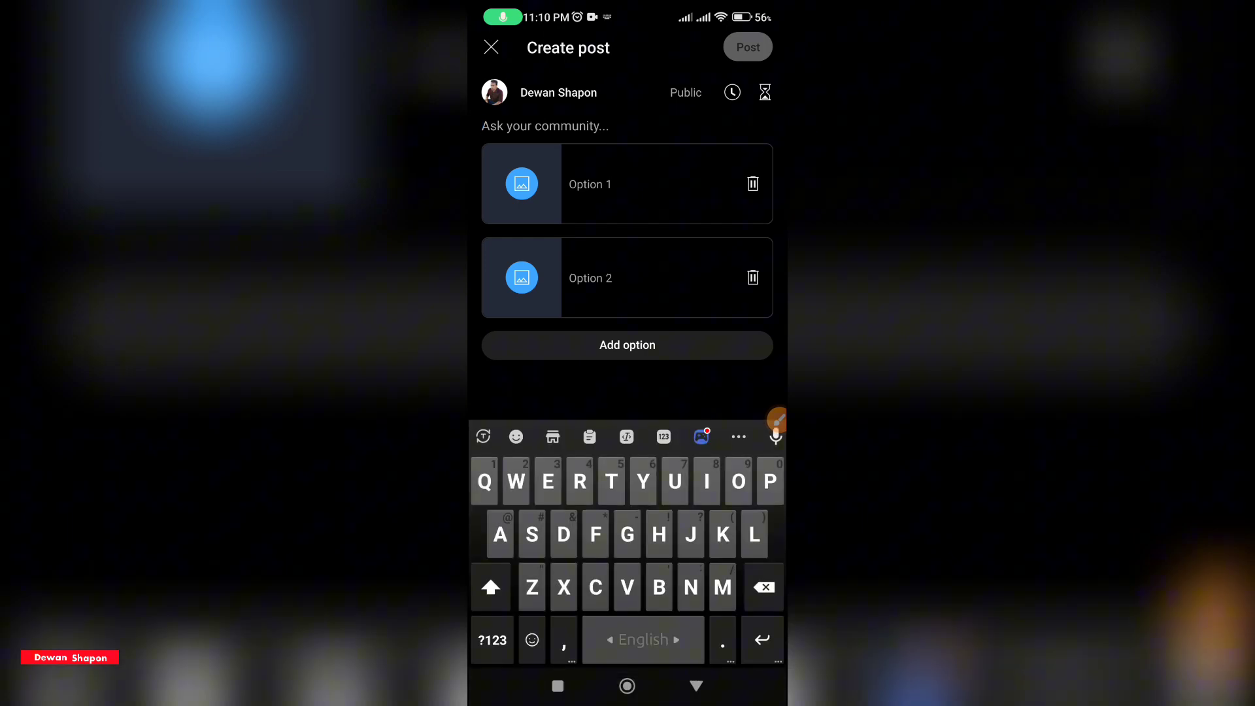
pyautogui.click(697, 685)
pyautogui.click(775, 419)
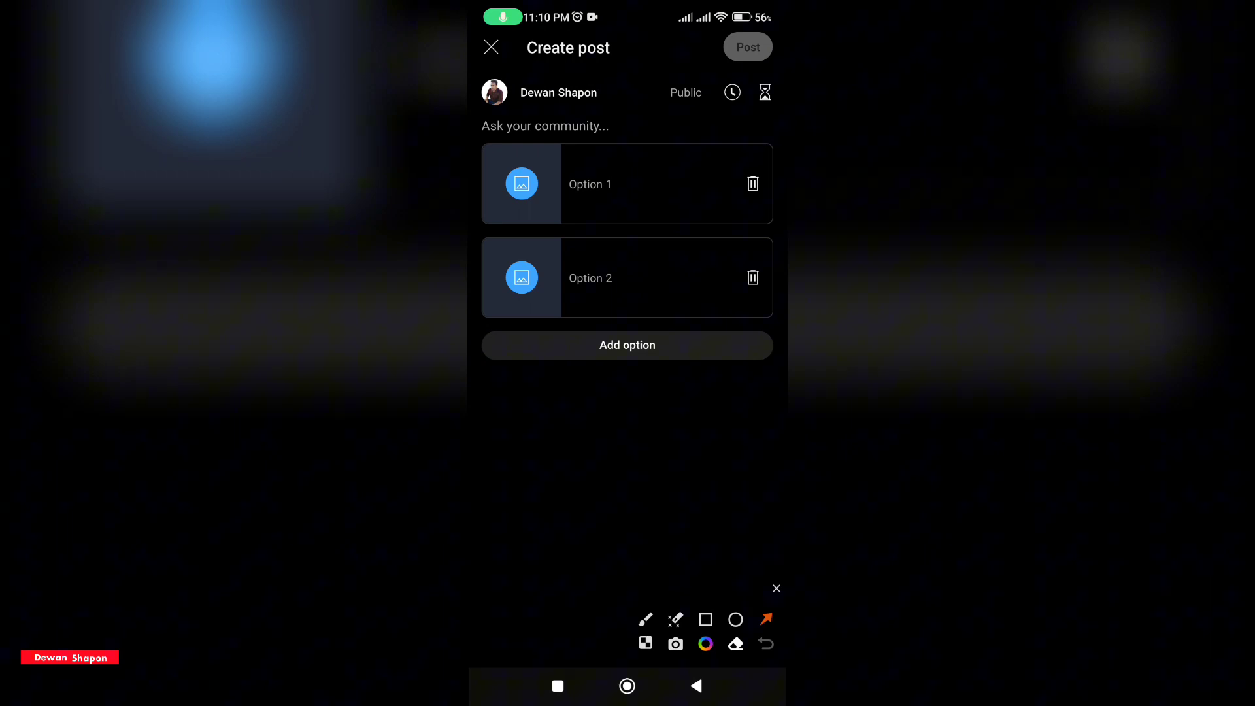
pyautogui.moveTo(726, 102); pyautogui.dragTo(670, 168)
pyautogui.moveTo(695, 247); pyautogui.dragTo(670, 279)
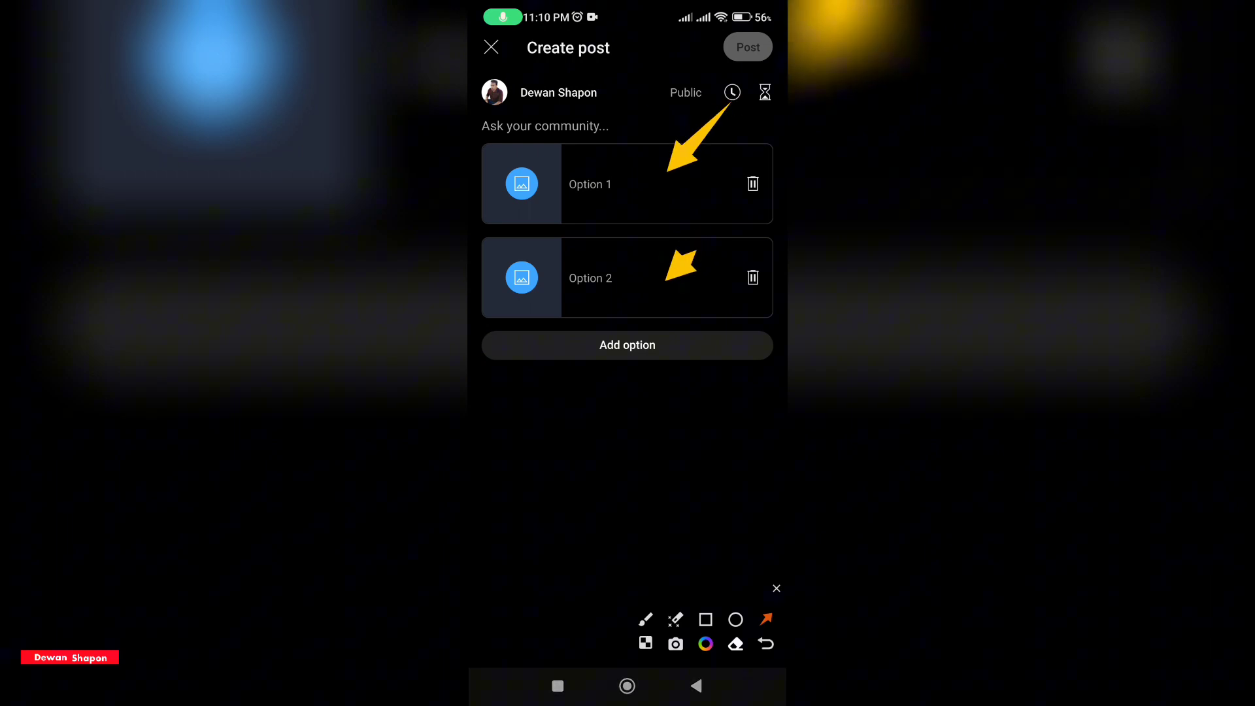
pyautogui.click(775, 588)
pyautogui.click(628, 343)
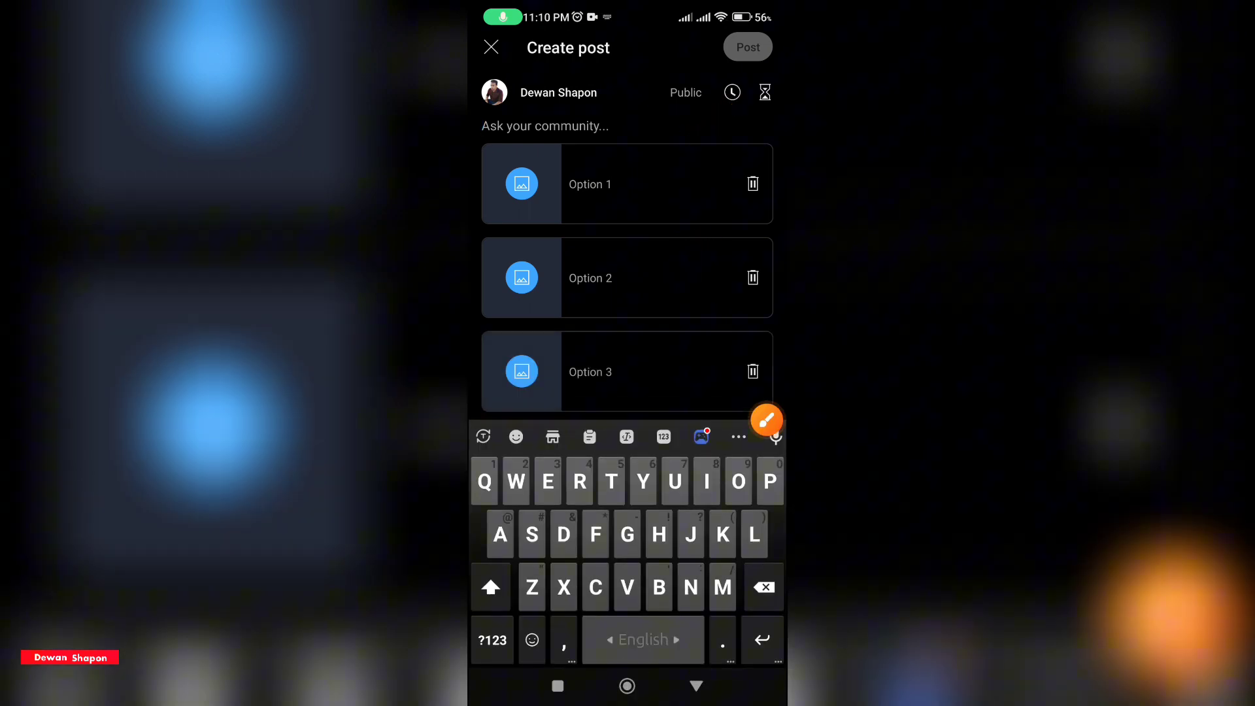
pyautogui.click(696, 685)
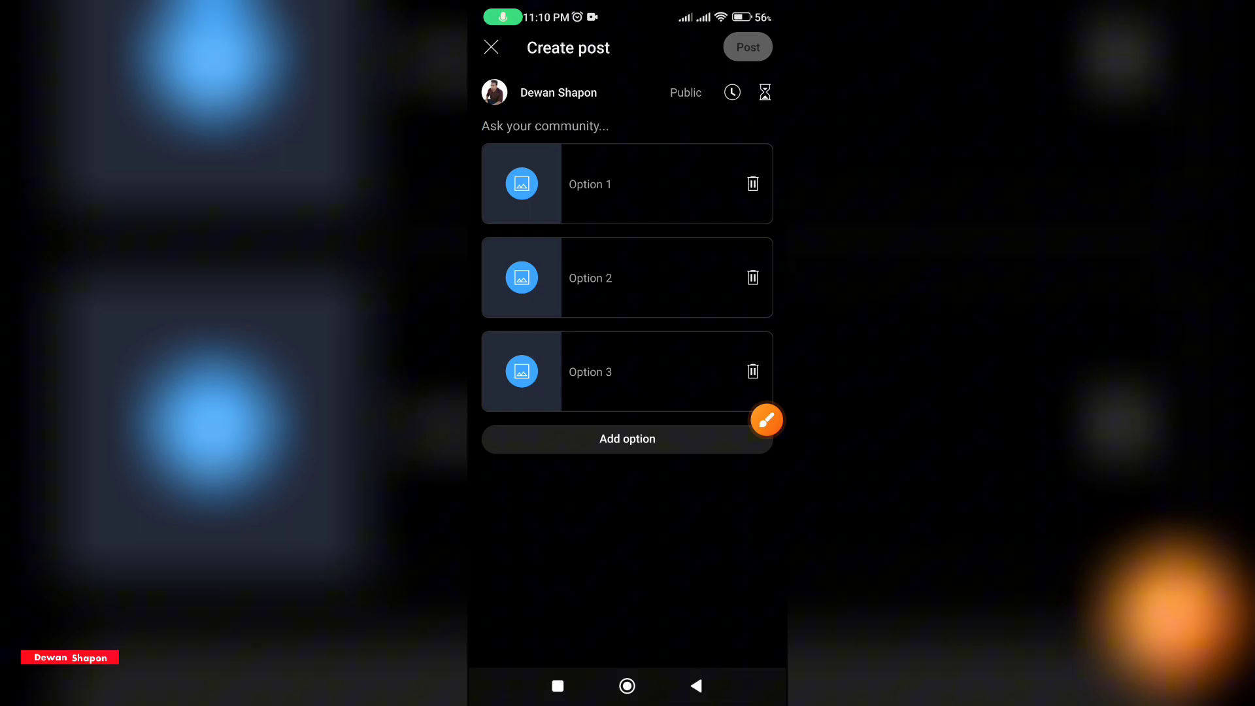
pyautogui.click(628, 438)
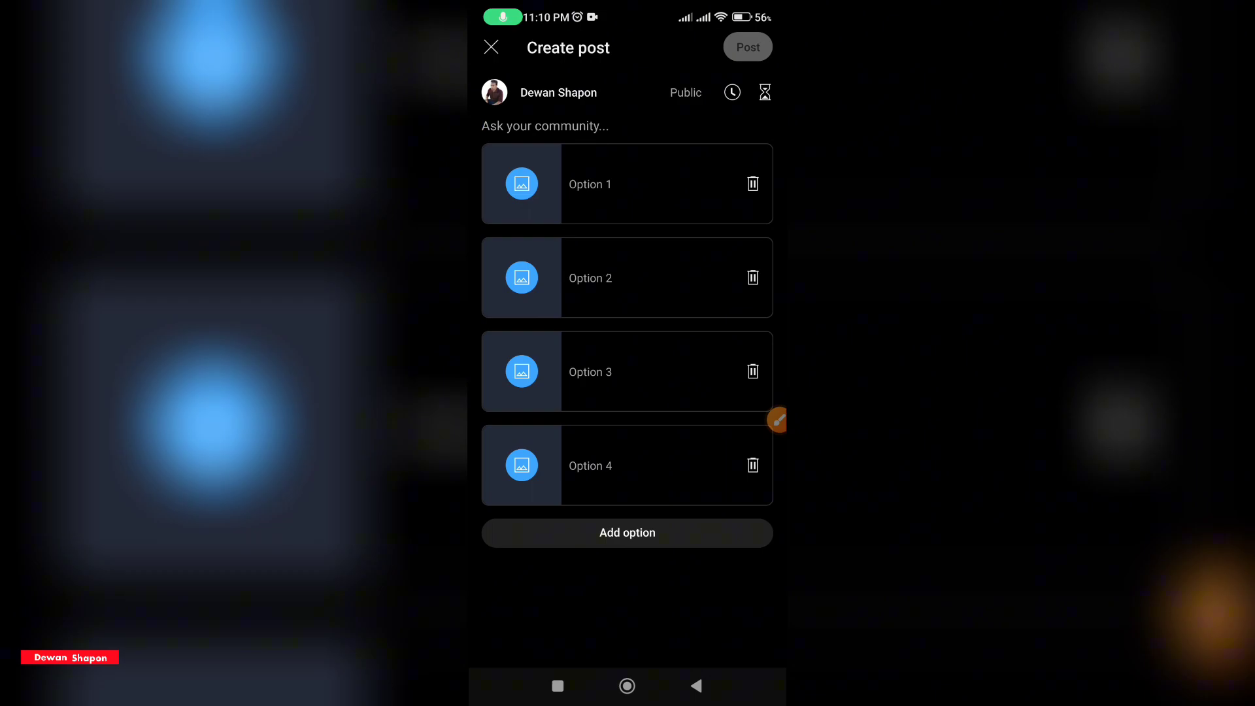
pyautogui.click(752, 465)
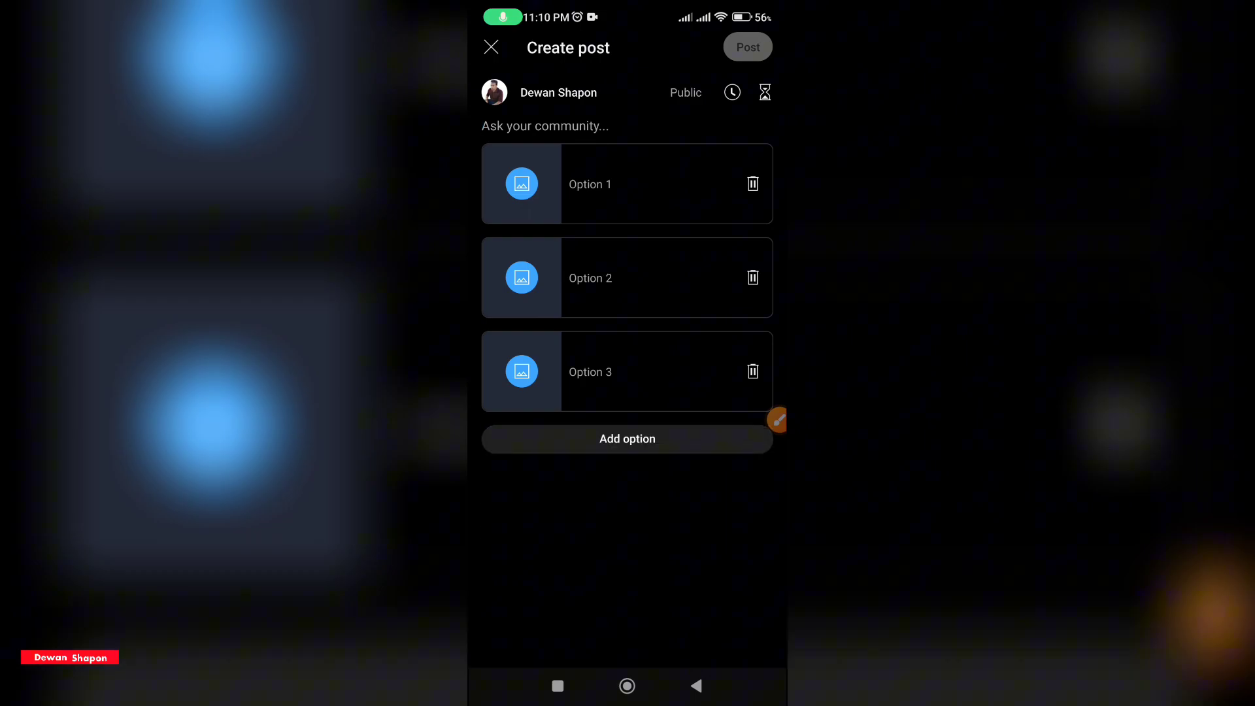
pyautogui.click(751, 372)
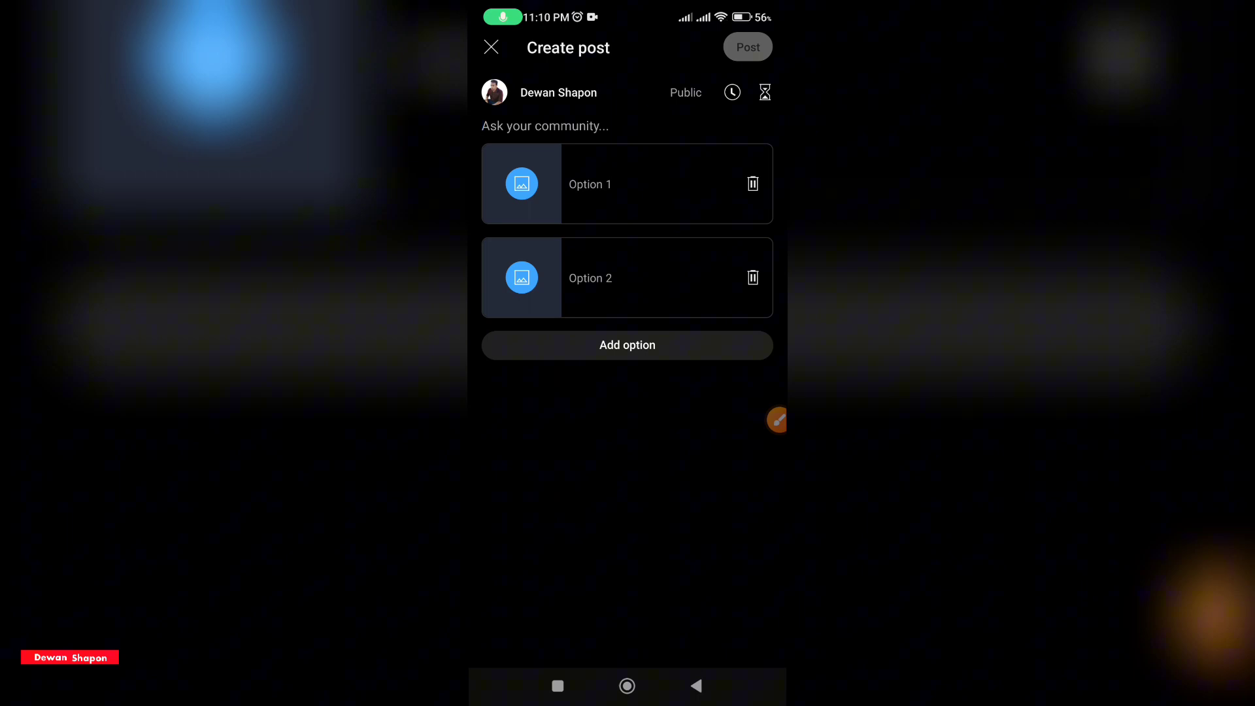
pyautogui.write('আপনার প্রি')
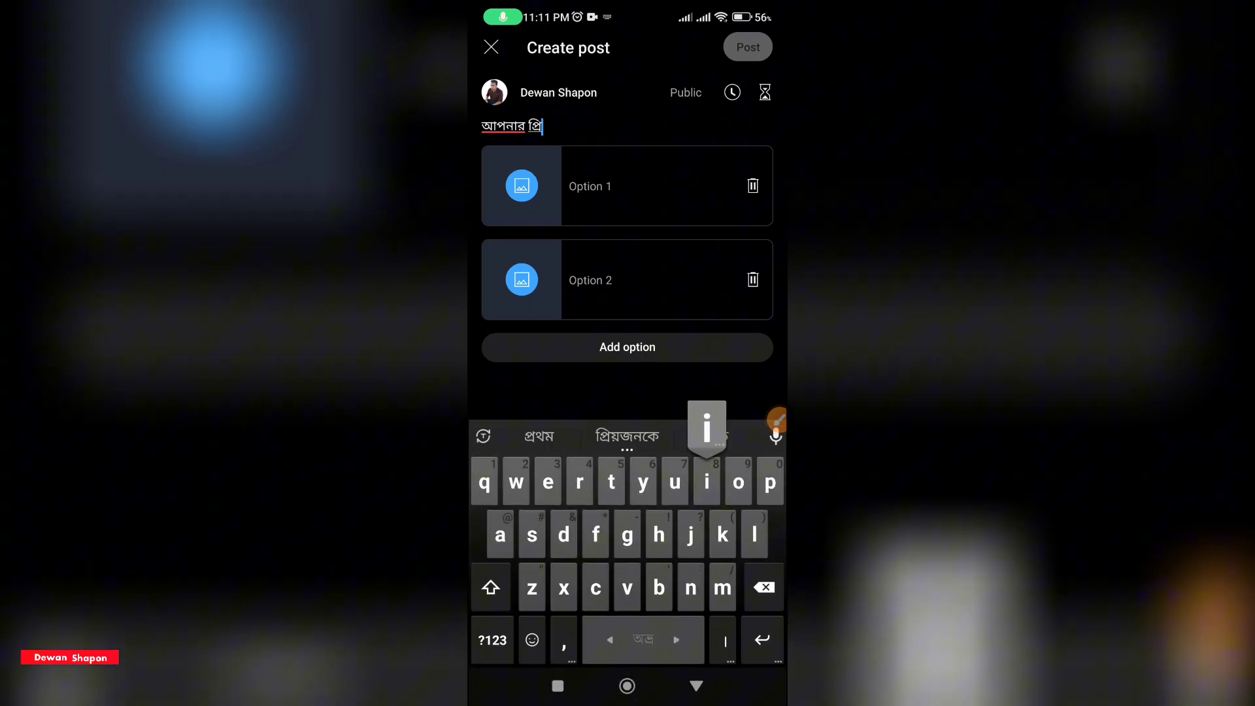
pyautogui.write('য় ')
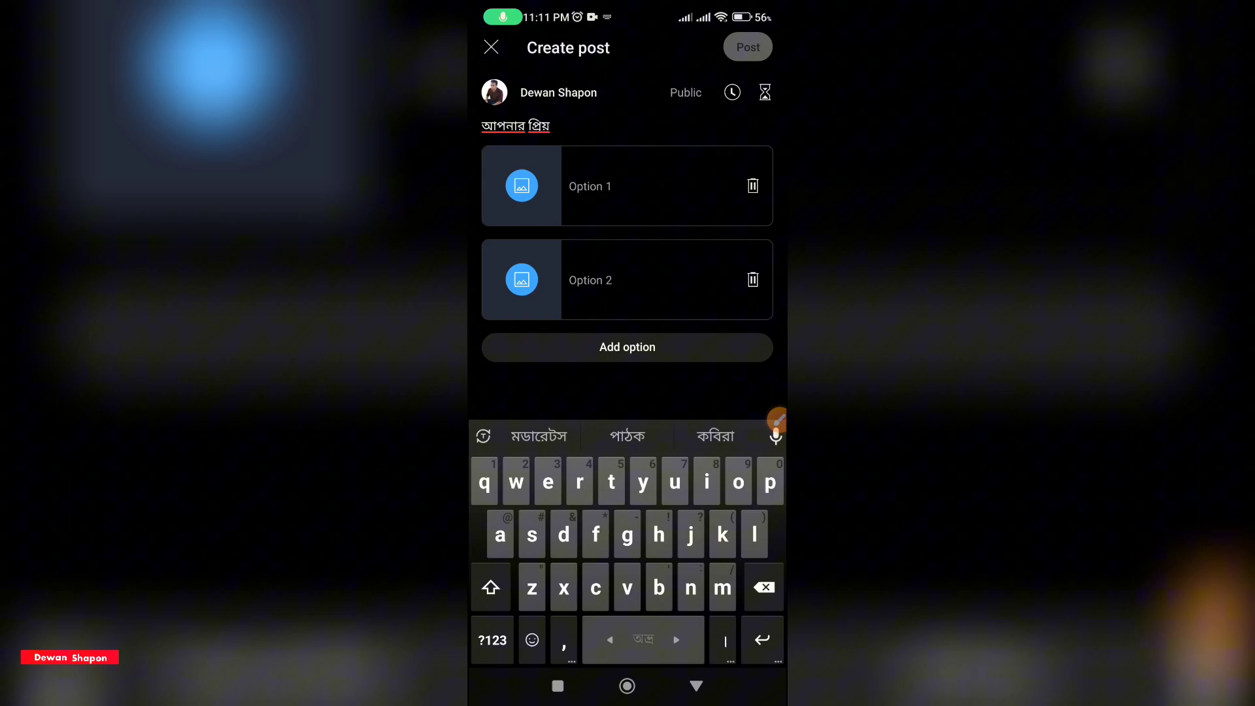
pyautogui.write('কমি')
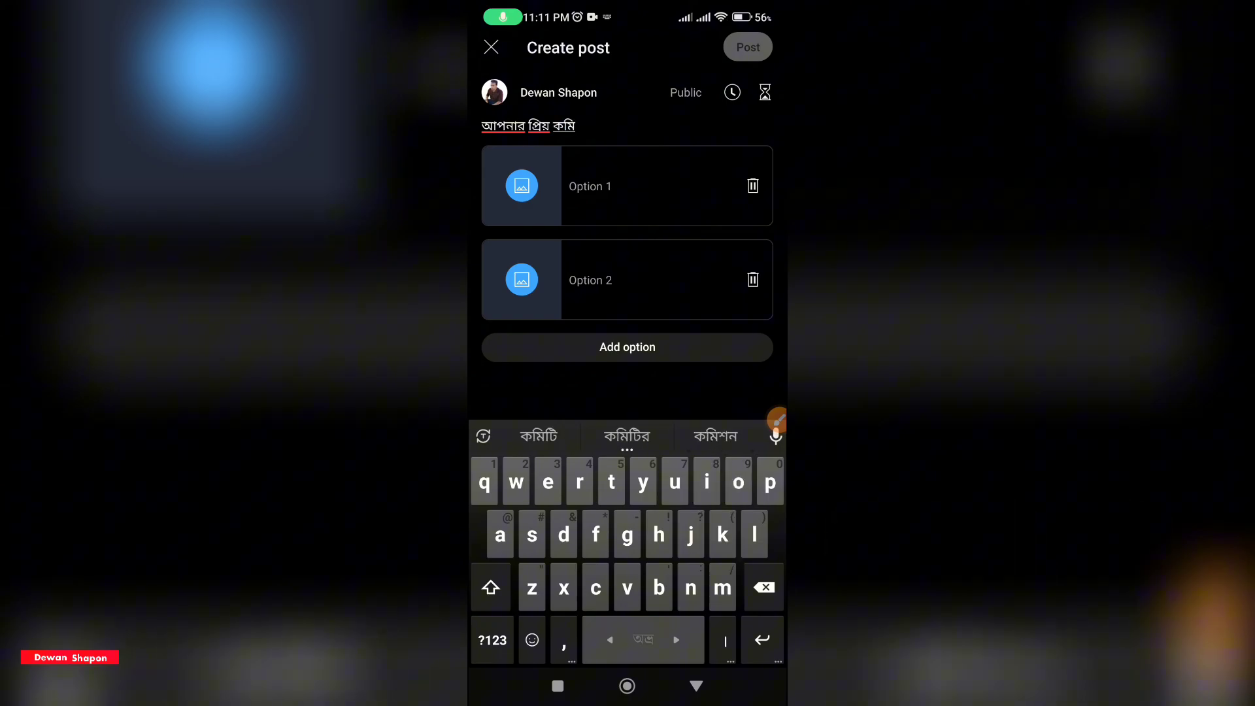
pyautogui.write('ডিয়ান')
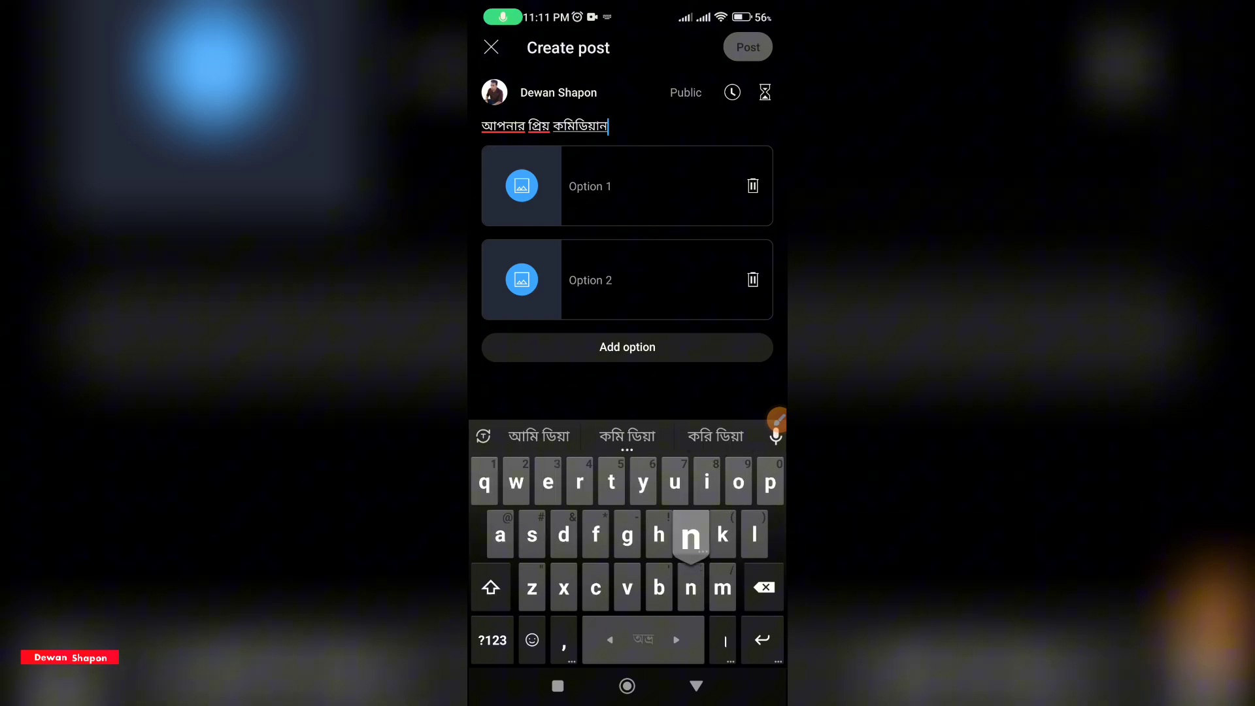
pyautogui.write(' কে')
# - Append the word কে to the poll question 'আপনার প্রিয় কমিডিয়ান'
pyautogui.click(492, 639)
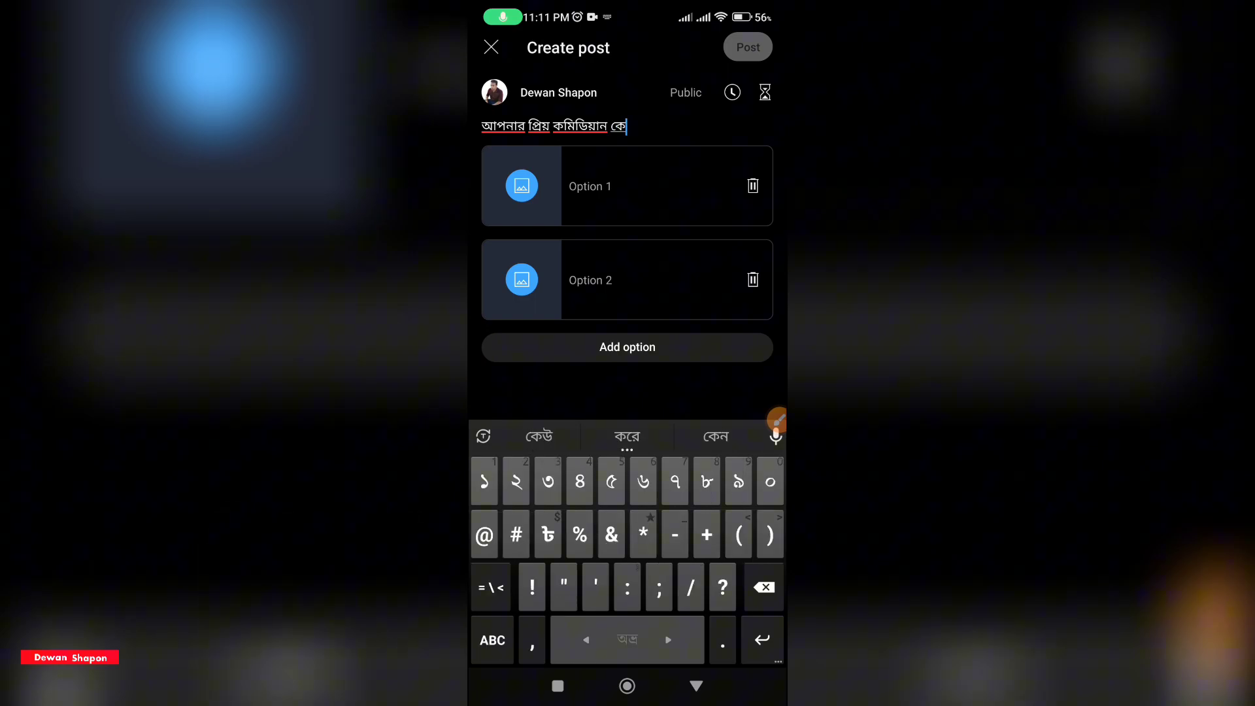
pyautogui.write('?')
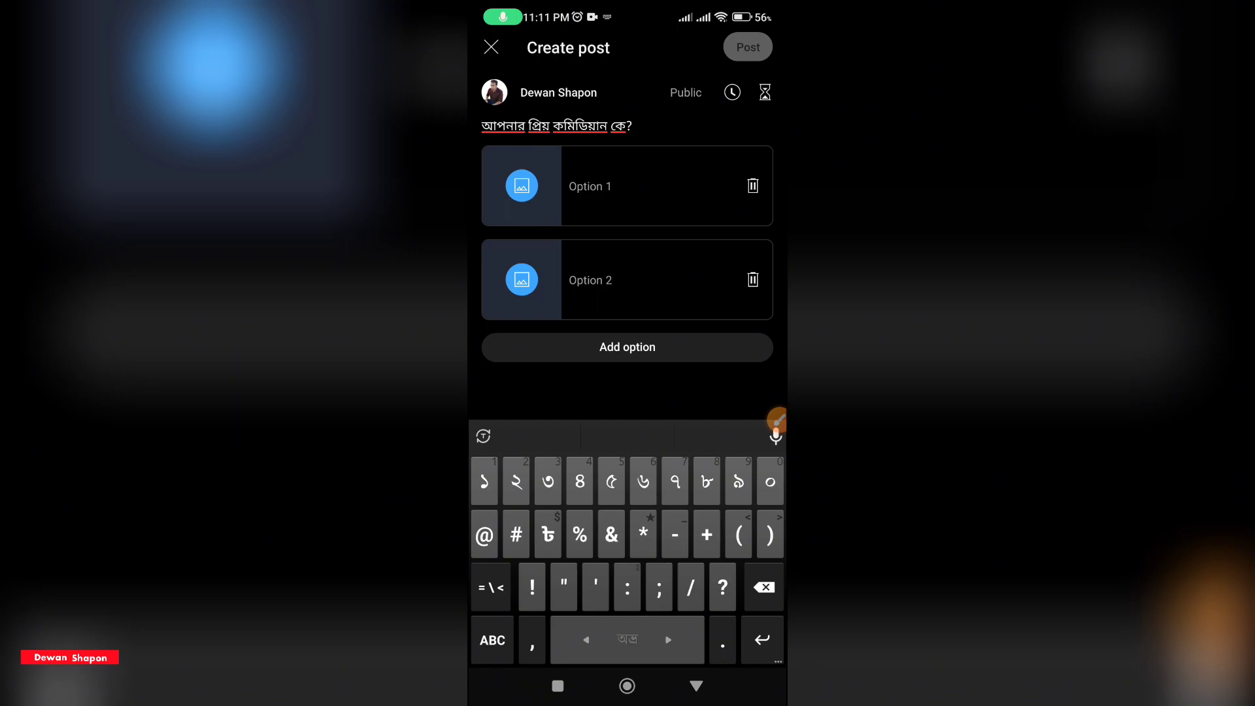
# - Attach the black-and-white comedian photo to Option 1 and the brown-suit photo to Option 2
pyautogui.click(521, 185)
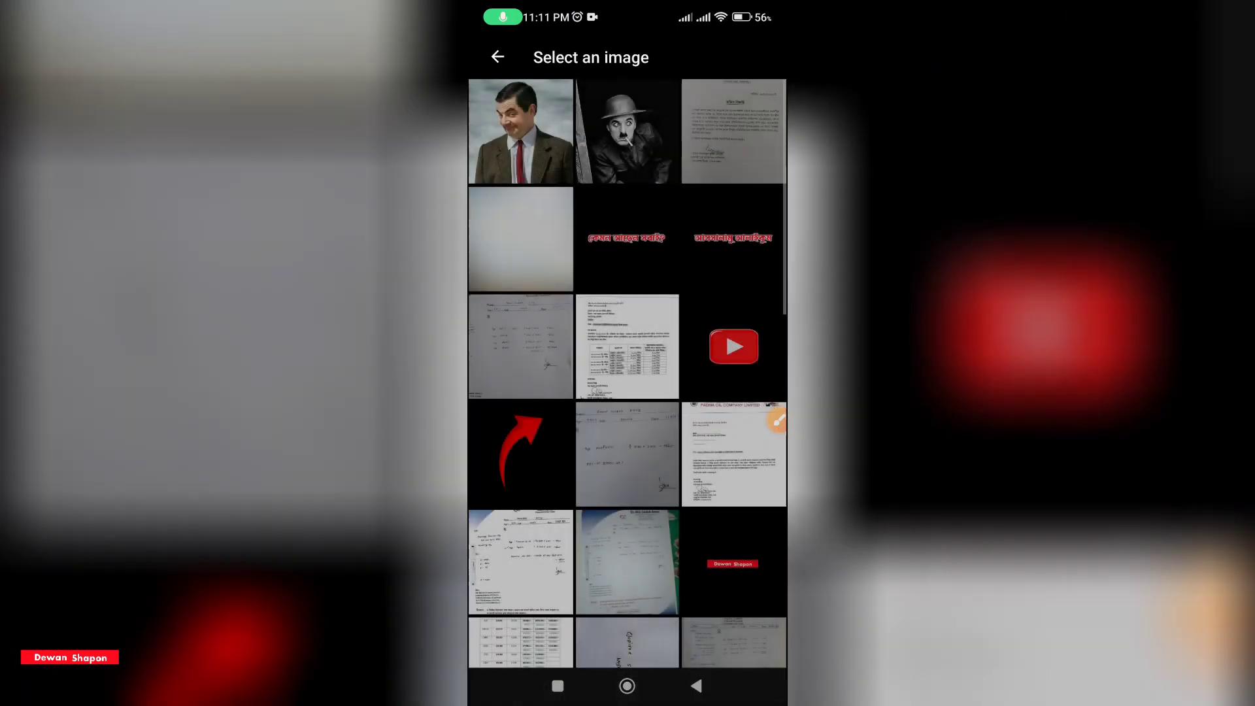
pyautogui.click(626, 131)
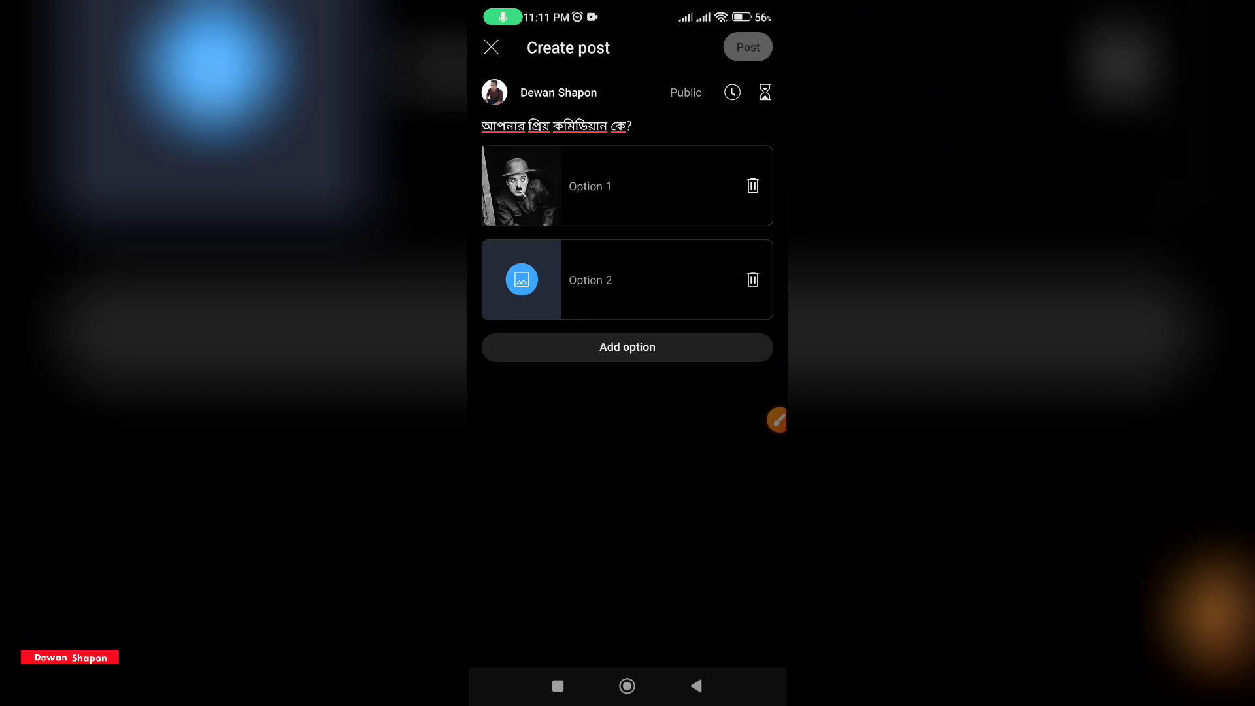
pyautogui.click(521, 279)
pyautogui.click(724, 328)
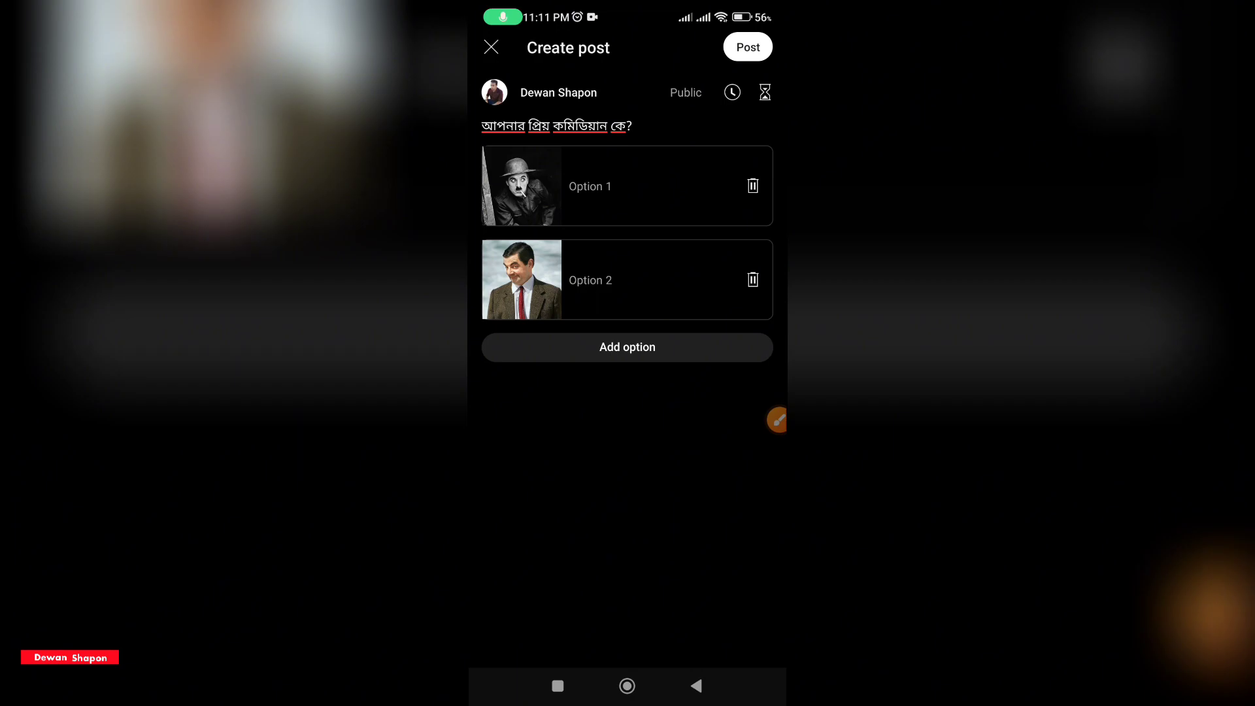
# - Mark the Post button with an XRecorder arrow and publish the comedian image poll
pyautogui.click(777, 421)
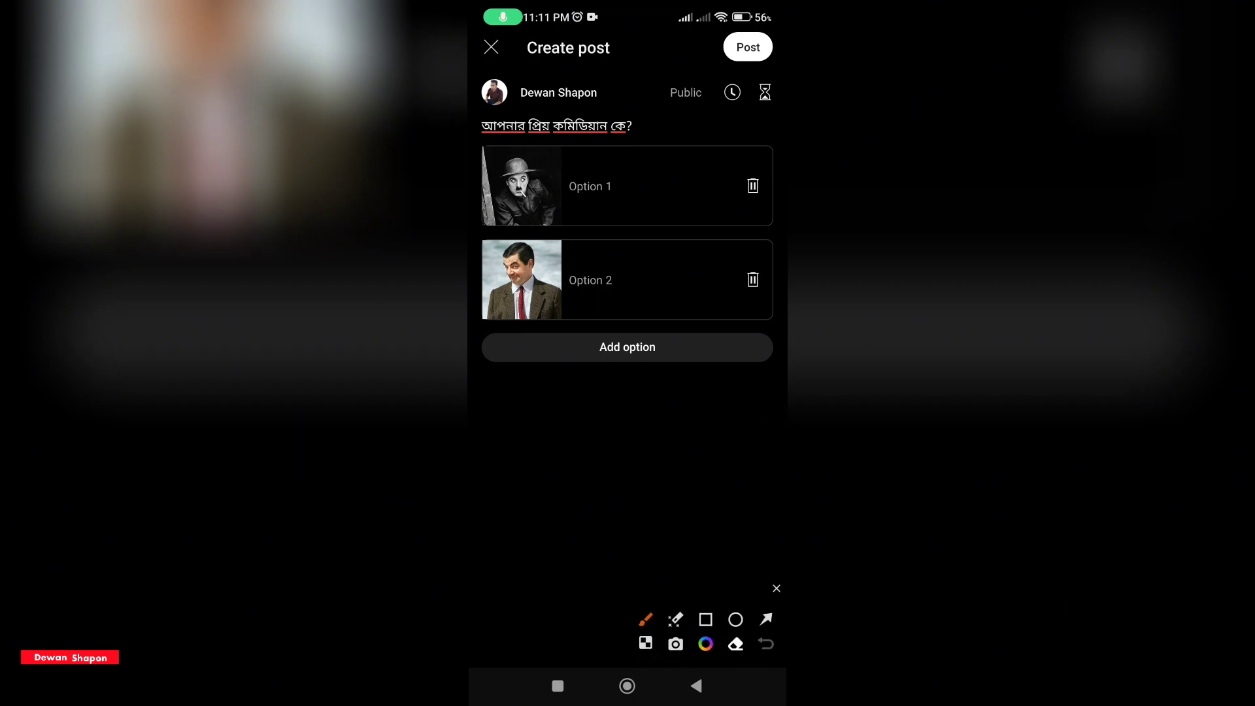
pyautogui.click(765, 618)
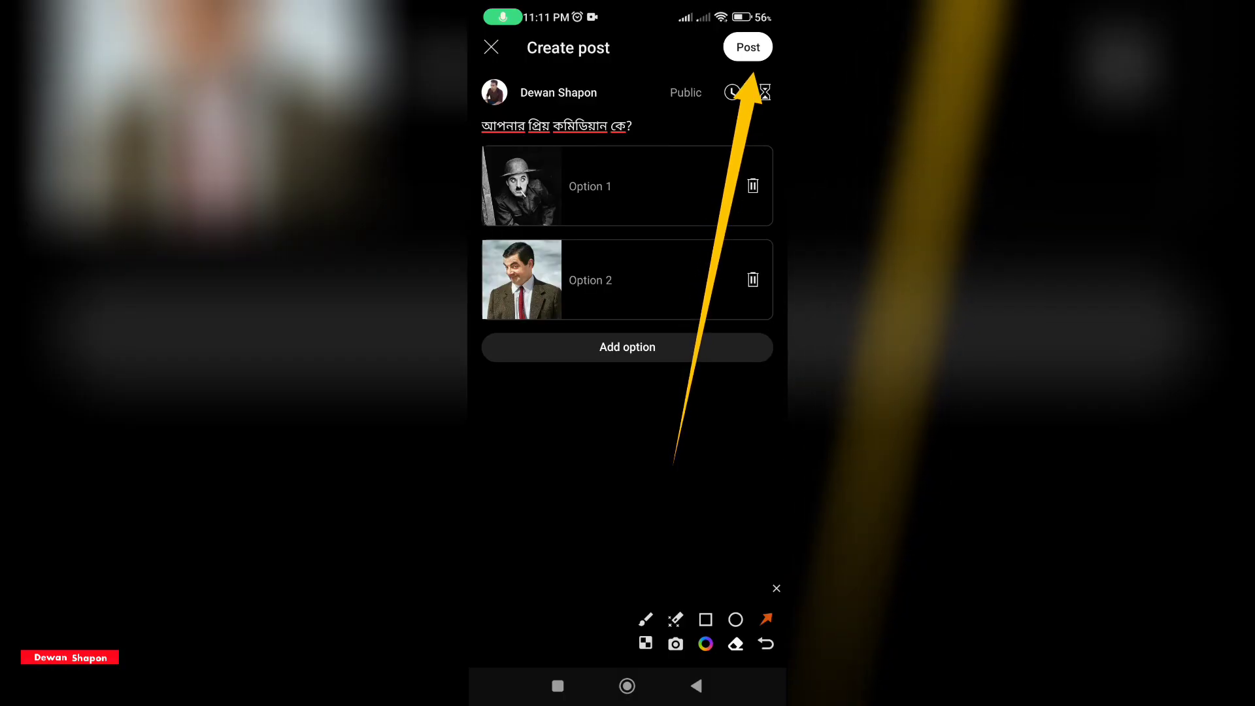
pyautogui.click(775, 588)
pyautogui.click(748, 47)
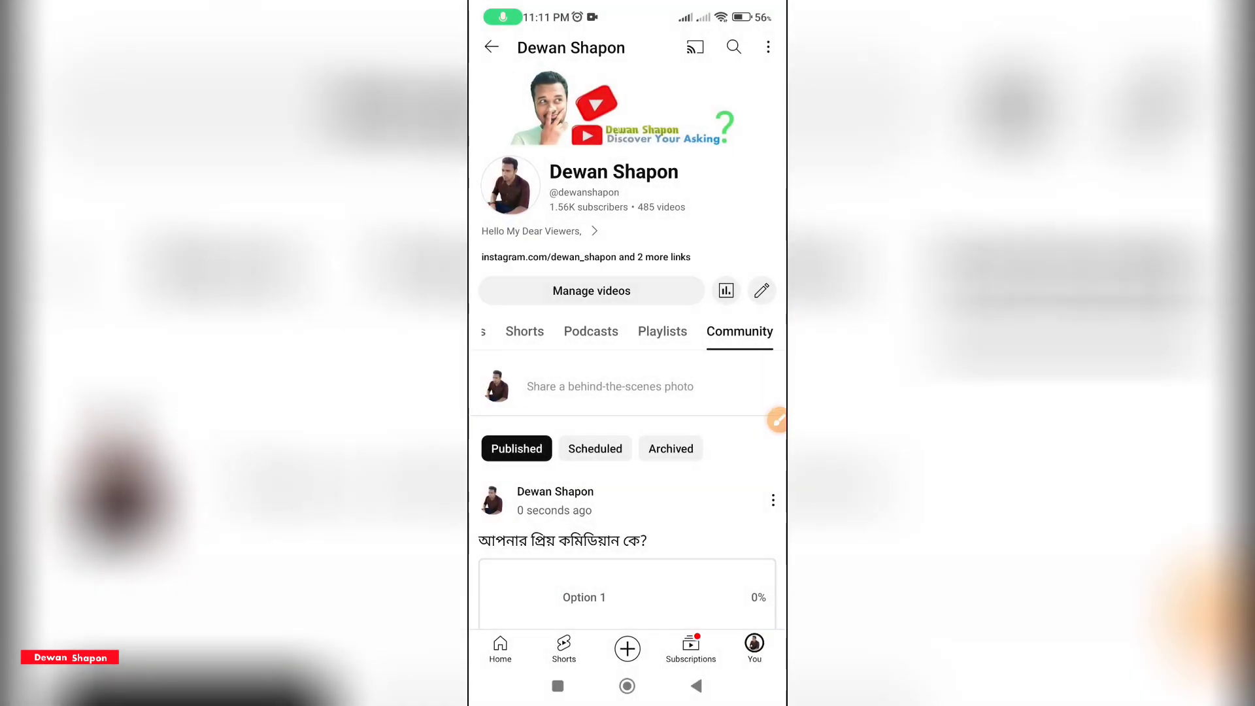
pyautogui.scroll(-3, 627, 392)
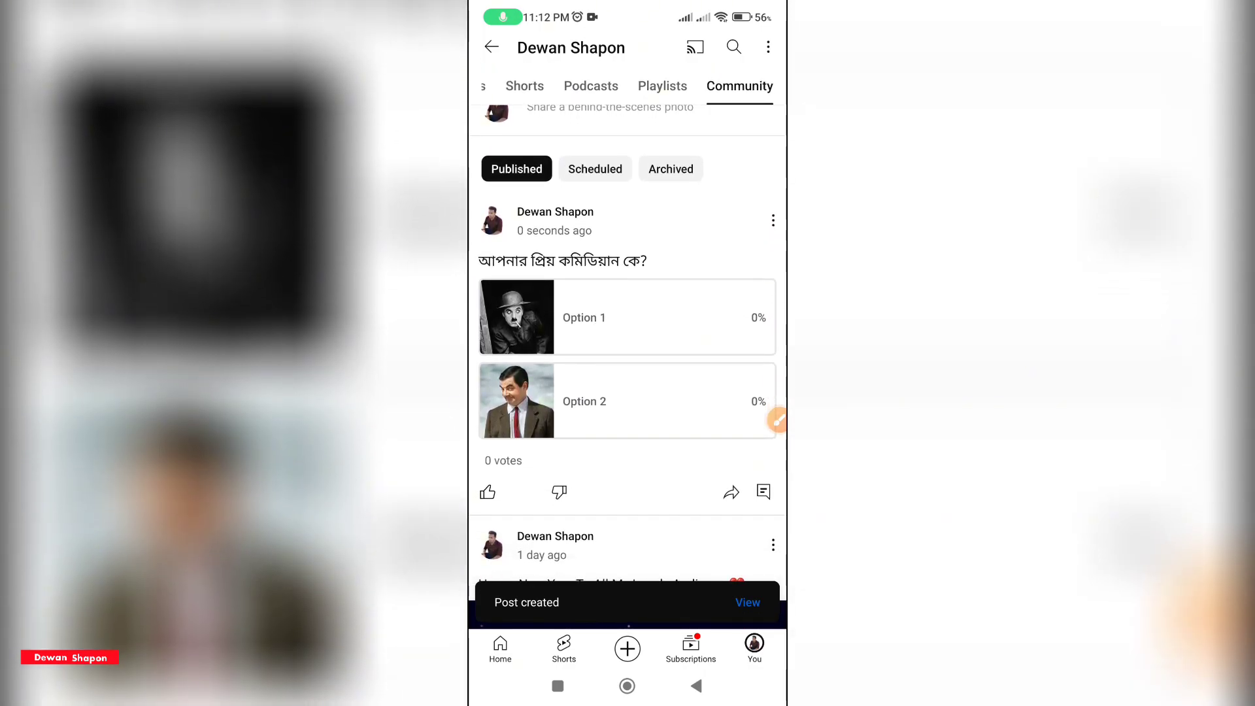
pyautogui.click(775, 419)
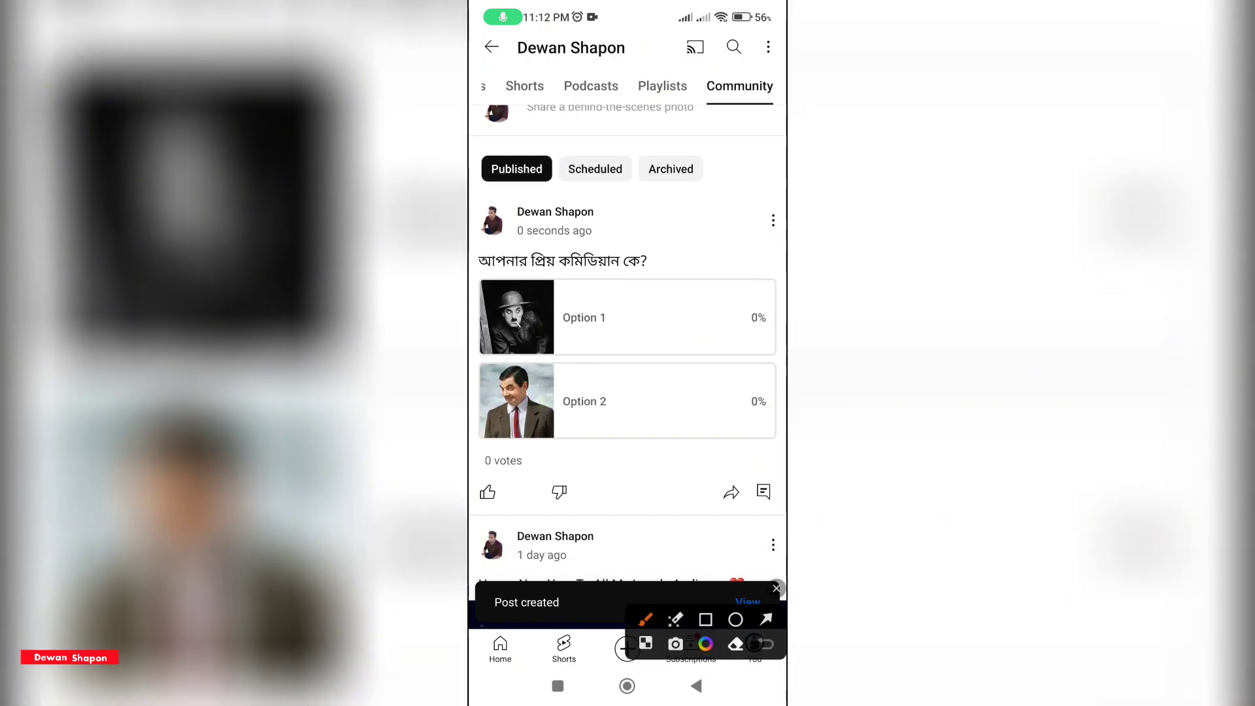
pyautogui.click(766, 619)
pyautogui.moveTo(643, 494); pyautogui.dragTo(713, 430)
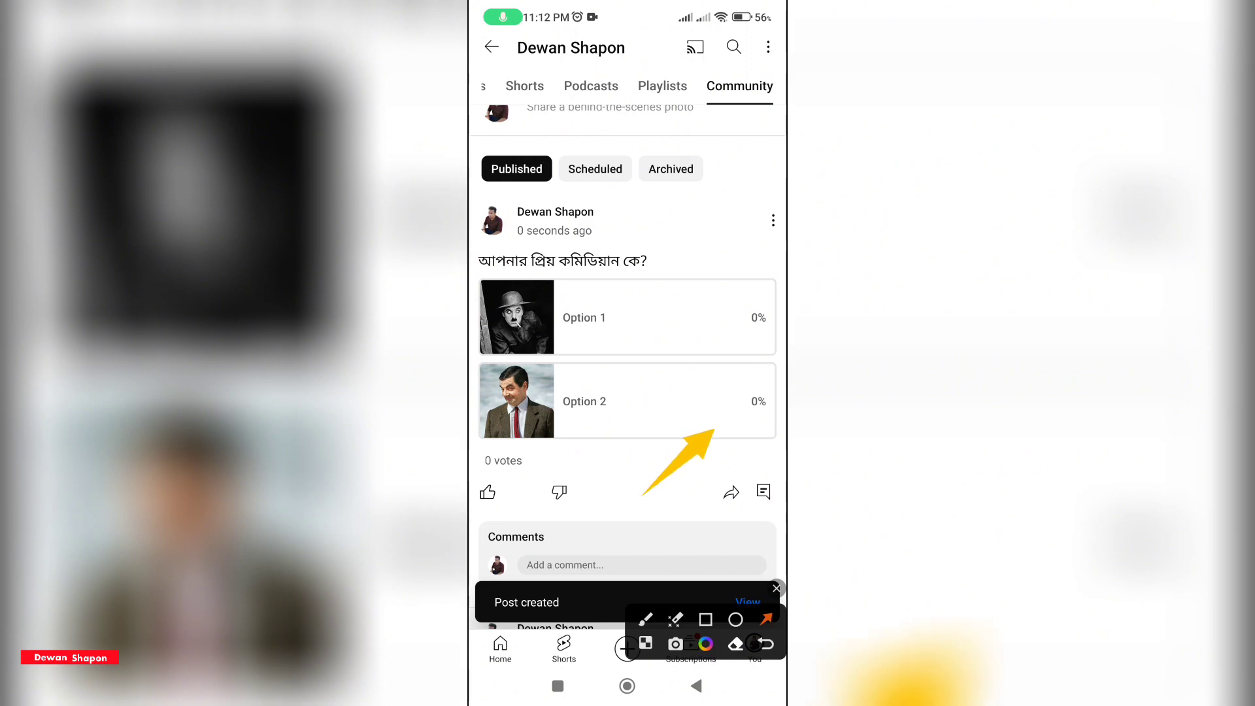
pyautogui.moveTo(652, 382); pyautogui.dragTo(723, 313)
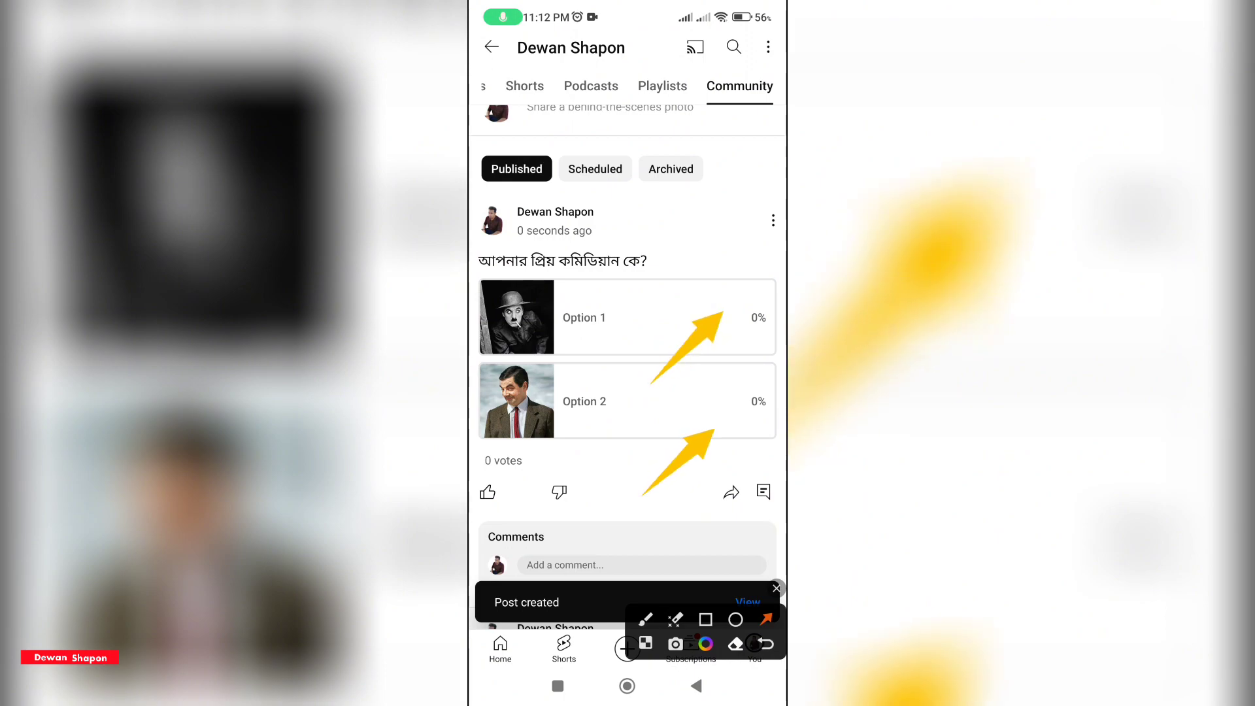
pyautogui.moveTo(624, 458); pyautogui.dragTo(552, 454)
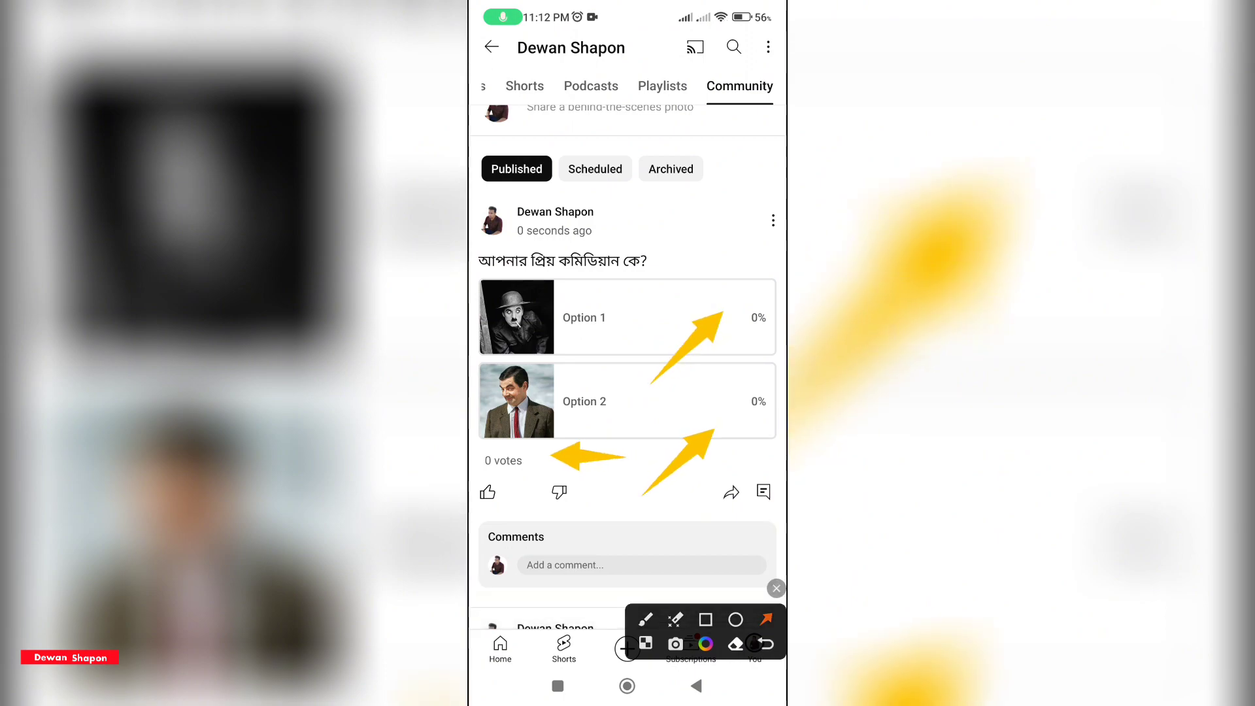
pyautogui.moveTo(527, 542); pyautogui.dragTo(498, 503)
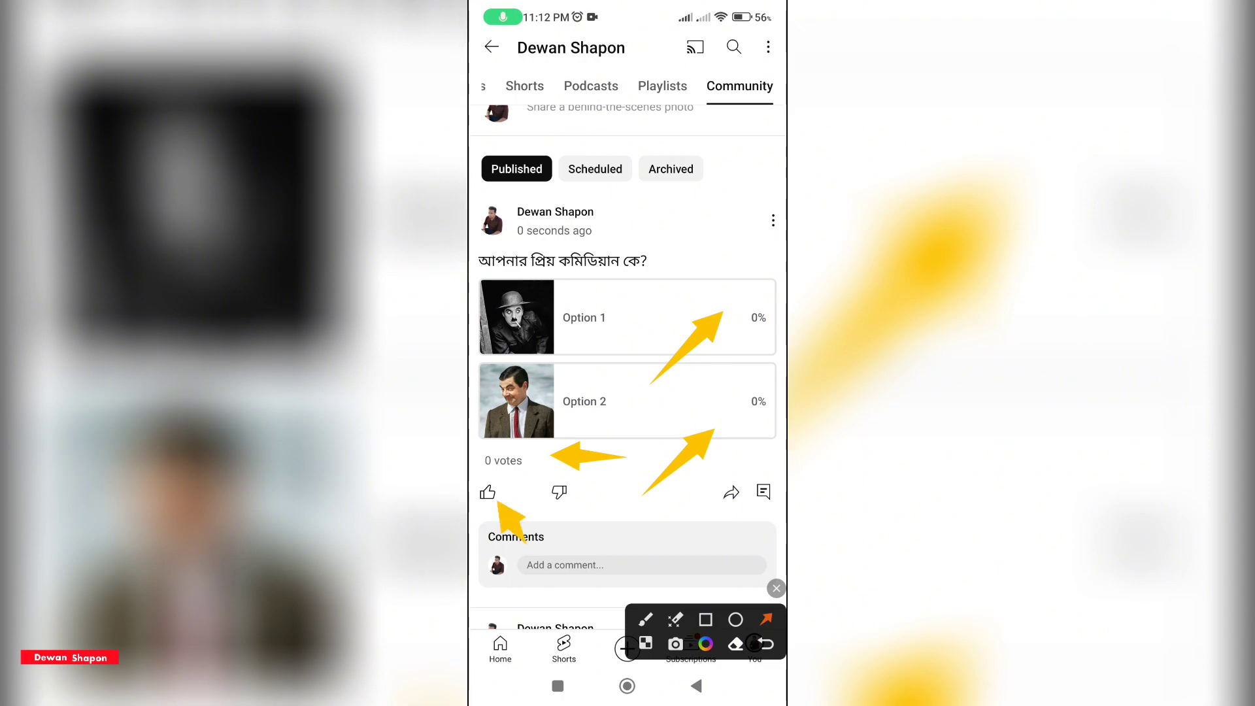
pyautogui.moveTo(594, 550); pyautogui.dragTo(568, 495)
pyautogui.moveTo(691, 495); pyautogui.dragTo(654, 556)
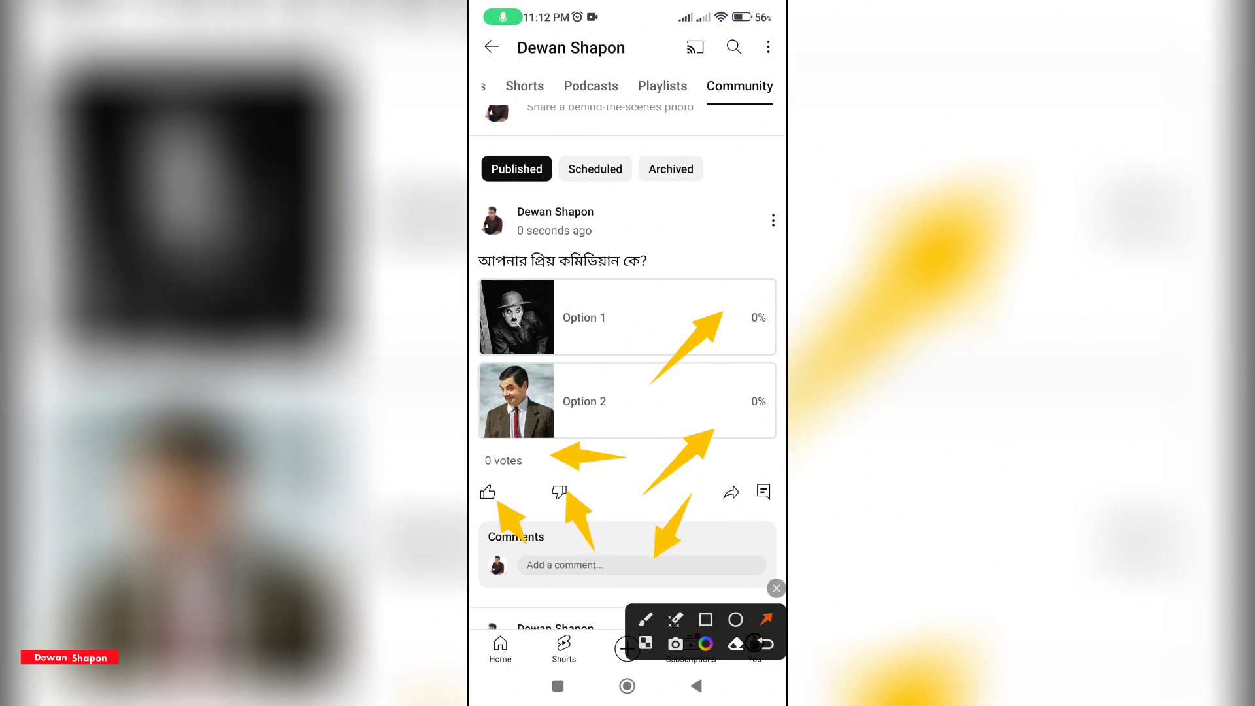